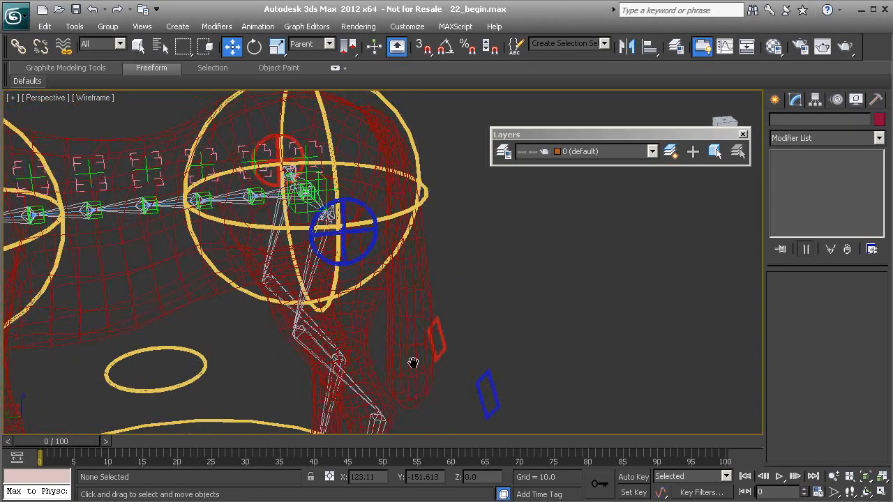
Select the left hind leg's IK handle HIK_L_PelvicLimb01 at the pastern joint.
middle_click_drag(307, 231, 375, 245, "alt")
scroll(455, 283, "up", 1)
middle_click_drag(456, 283, 394, 227)
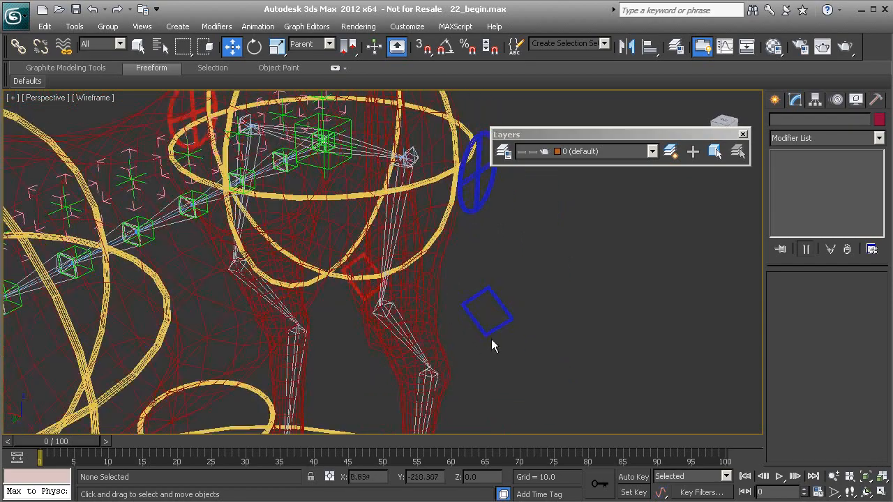
middle_click_drag(477, 337, 356, 336)
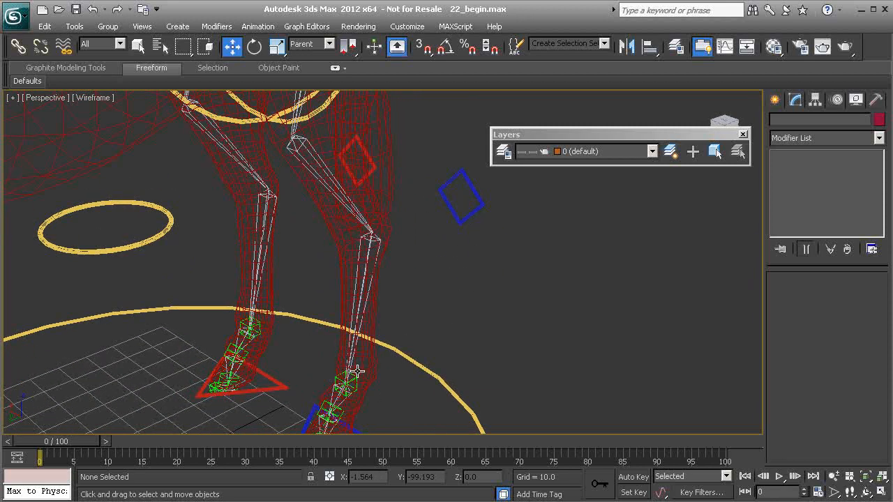
scroll(359, 372, "up", 10)
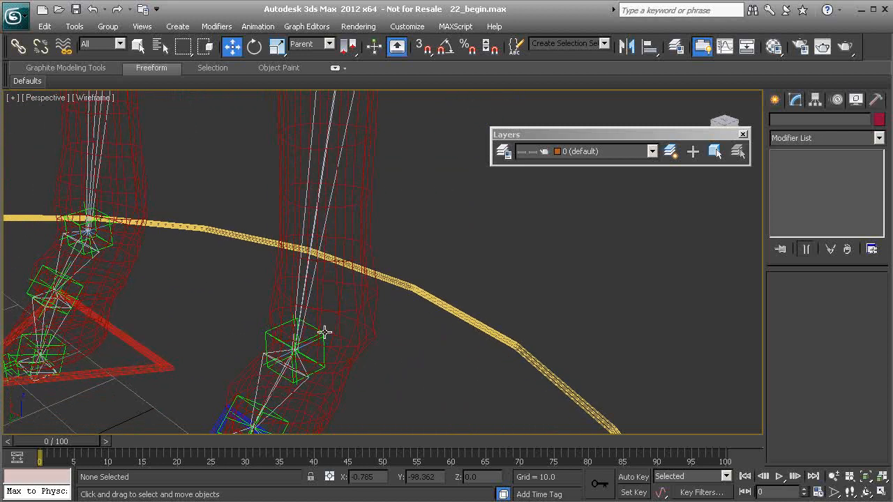
left_click(288, 354)
left_click(288, 354)
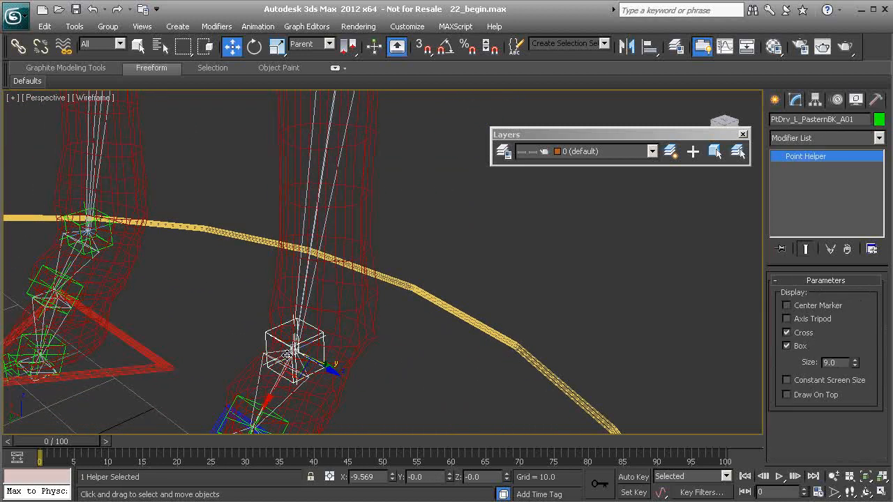
left_click(288, 355)
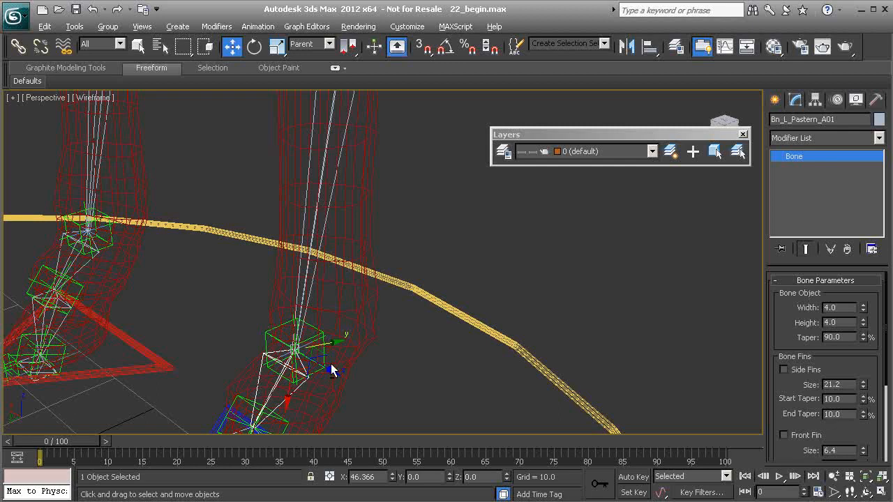
scroll(289, 364, "up", 4)
scroll(288, 364, "up", 3)
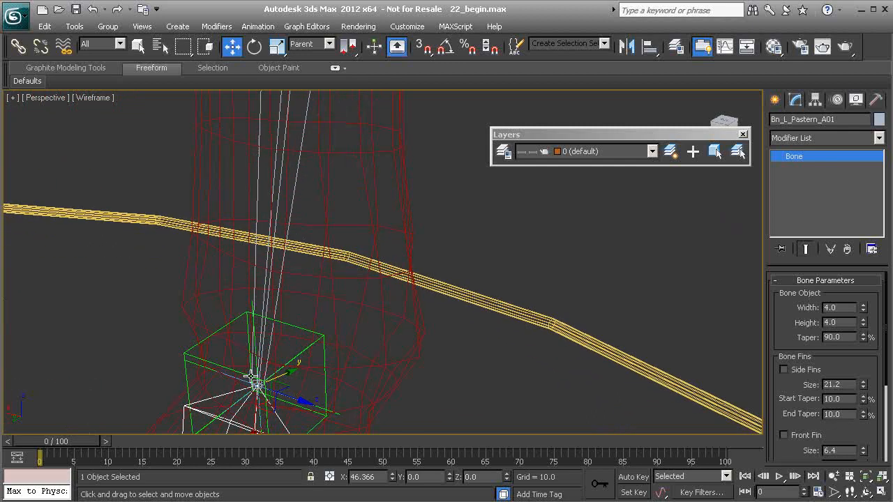
left_click(238, 376)
left_click(238, 379)
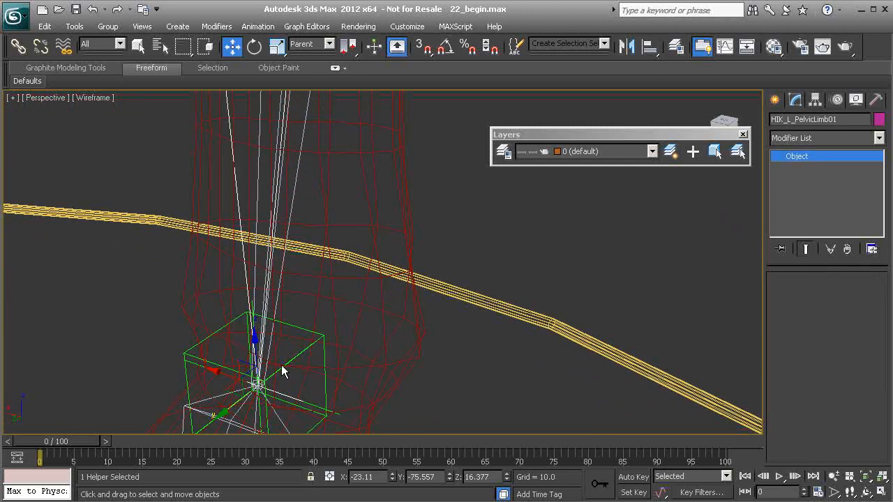
middle_click_drag(273, 412, 279, 332)
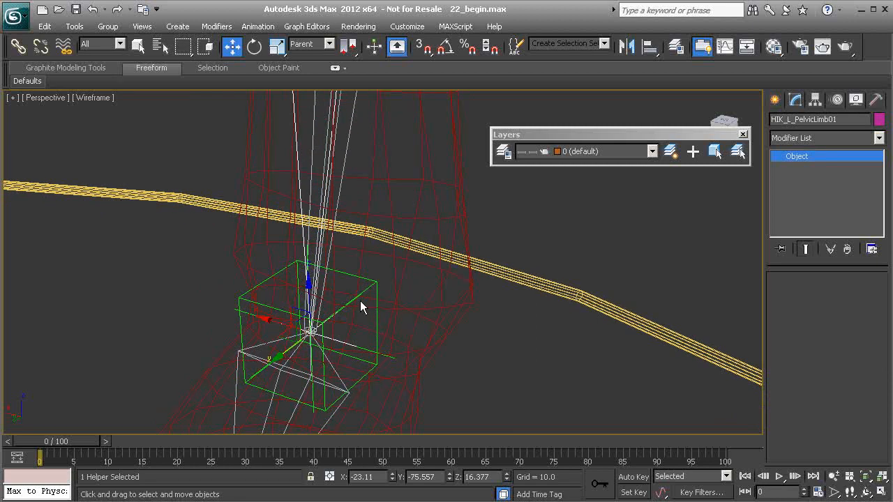
left_click(344, 310)
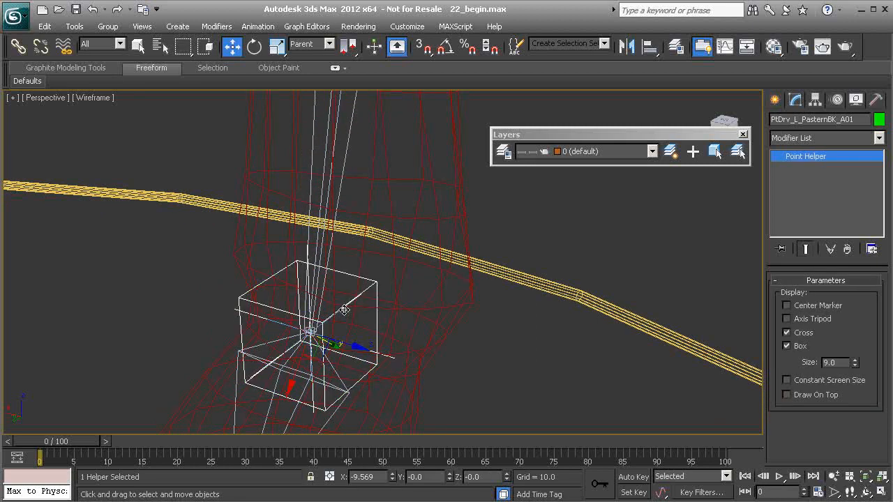
left_click(285, 326)
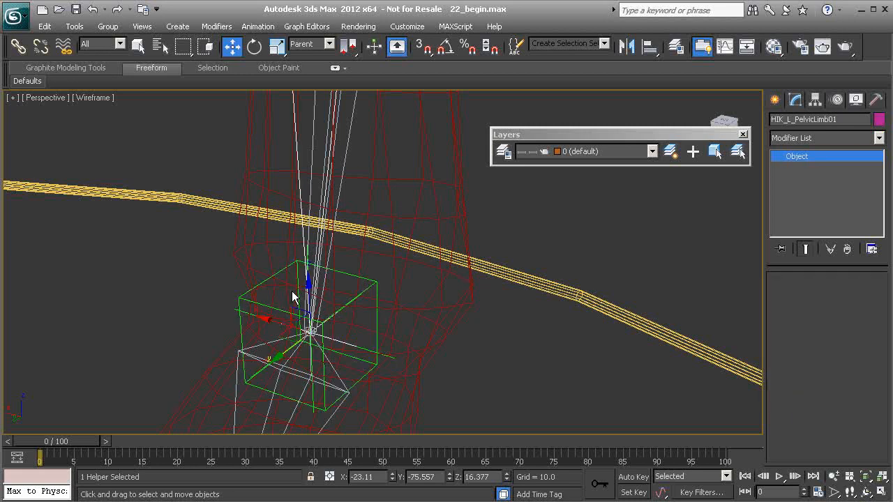
Review the IK and point helper names in the scene's object list without changing the selection.
middle_click_drag(313, 351, 294, 348, "alt")
key("h")
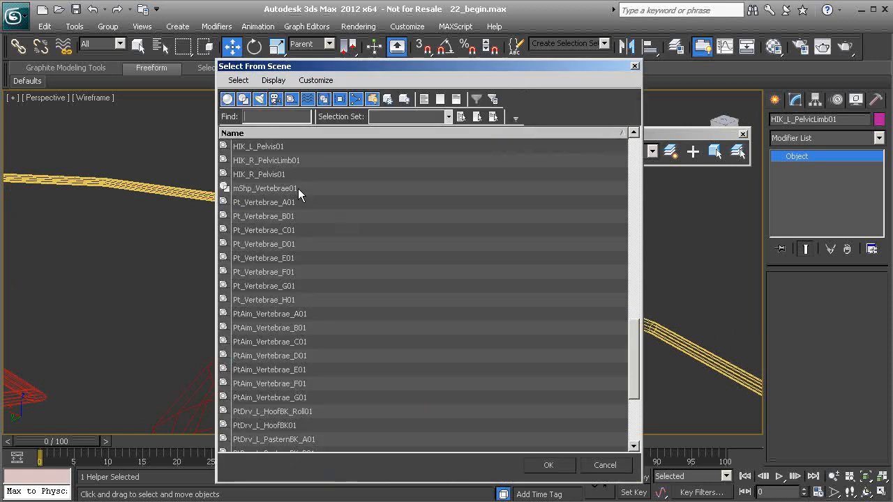
left_click_drag(390, 65, 303, 57)
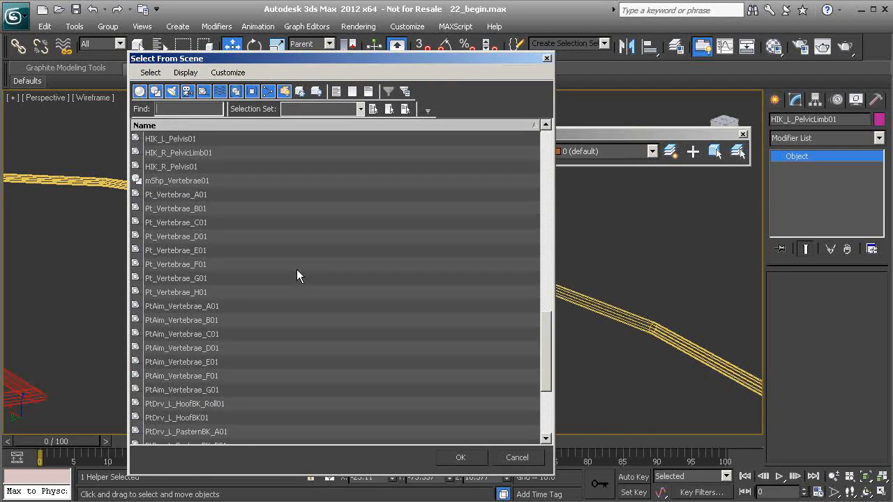
left_click_drag(243, 62, 292, 65)
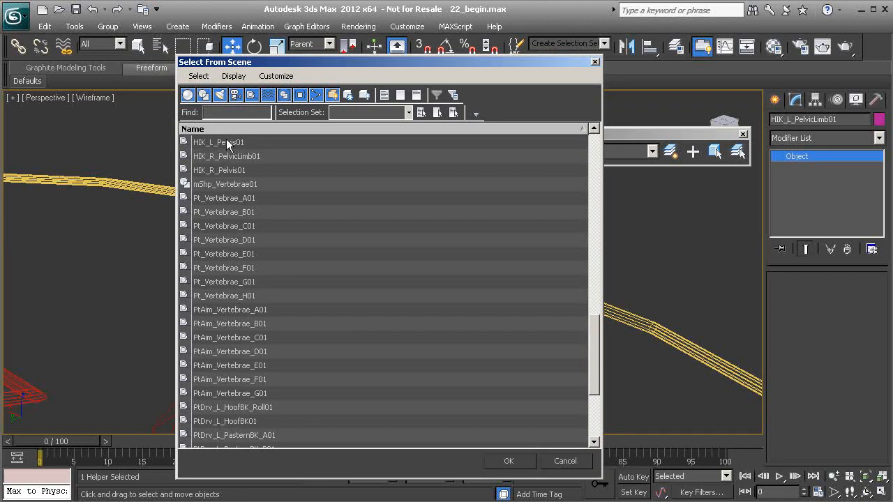
left_click(566, 462)
Set the IK solver target of HIK_L_PelvicLimb01 to the left knee control Cs_L_Knee01.
scroll(362, 258, "down", 5)
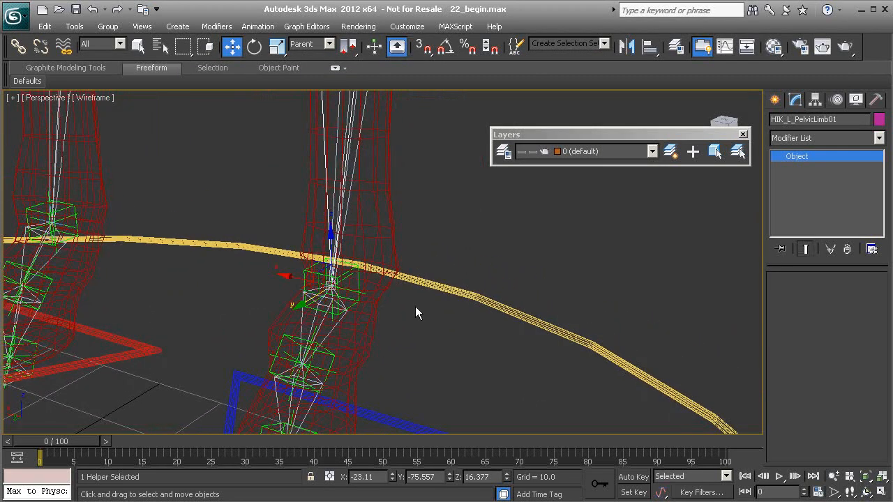
left_click(838, 100)
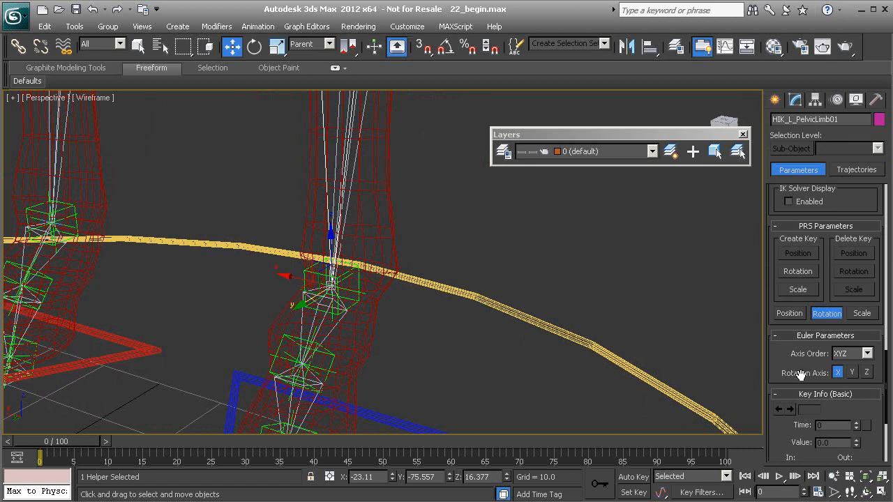
scroll(779, 291, "up", 5)
scroll(780, 296, "up", 5)
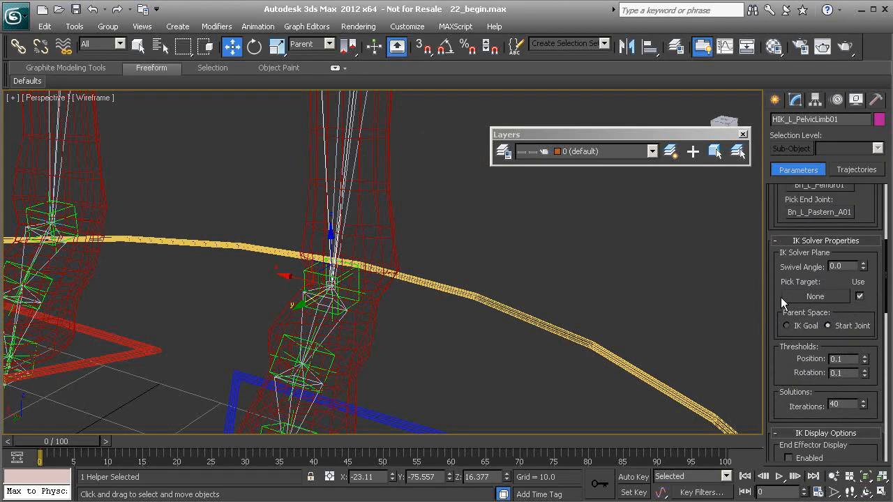
middle_click_drag(446, 198, 421, 355)
scroll(438, 244, "down", 5)
middle_click_drag(440, 238, 417, 243)
left_click(825, 295)
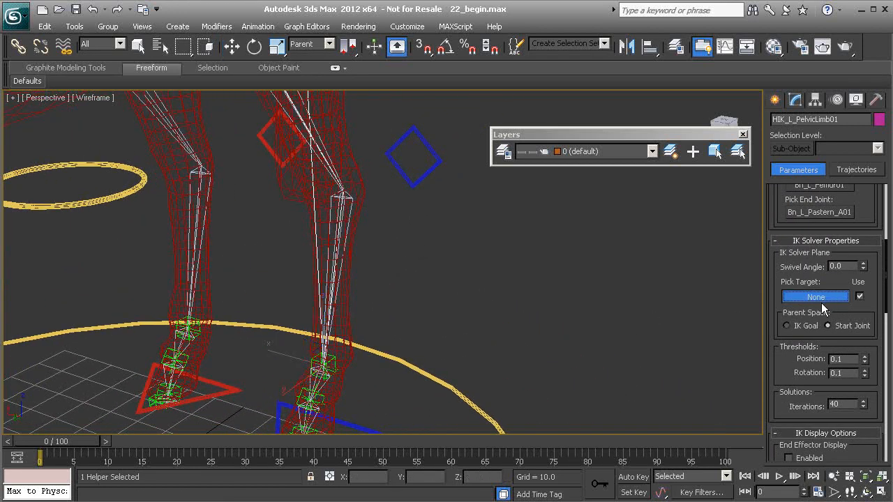
left_click(429, 170)
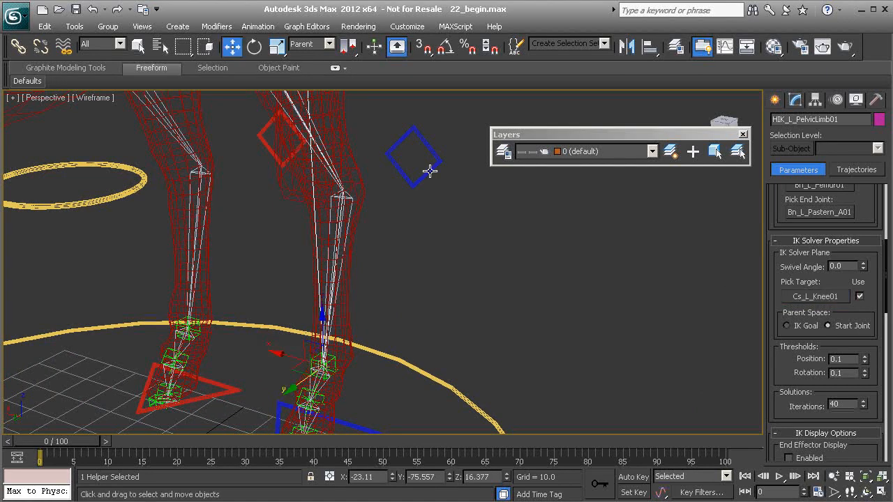
Move the left knee control Cs_L_Knee01 to test the leg's swivel, and undo the move.
left_click(428, 168)
middle_click_drag(430, 171, 395, 135, "alt")
left_click_drag(396, 135, 418, 183)
key("ctrl+z")
Constrain the position of the left pelvis IK handle HIK_L_Pelvis01 to the control Cs_L_PelvisJiggle01.
middle_click_drag(426, 184, 412, 251)
scroll(406, 228, "down", 5)
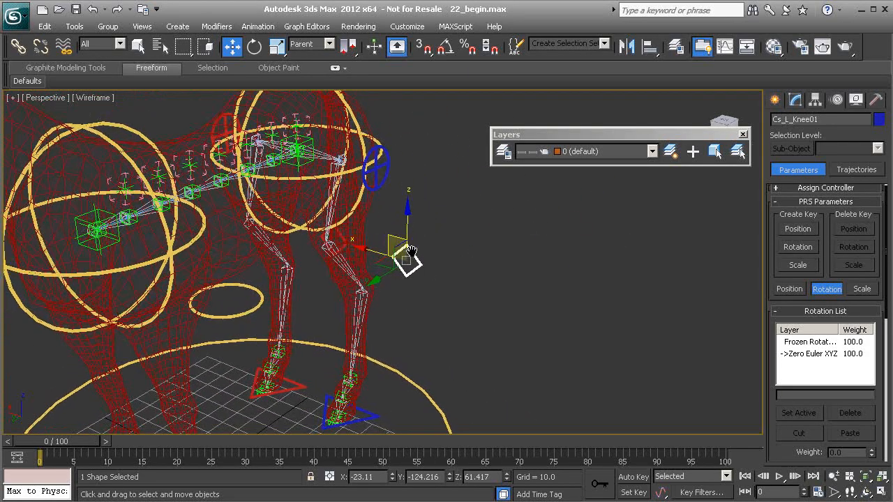
left_click(385, 178)
middle_click_drag(391, 208, 383, 260, "alt")
scroll(383, 259, "up", 2)
middle_click_drag(353, 187, 400, 242, "alt")
scroll(401, 241, "up", 1)
left_click(424, 168)
scroll(391, 209, "up", 4)
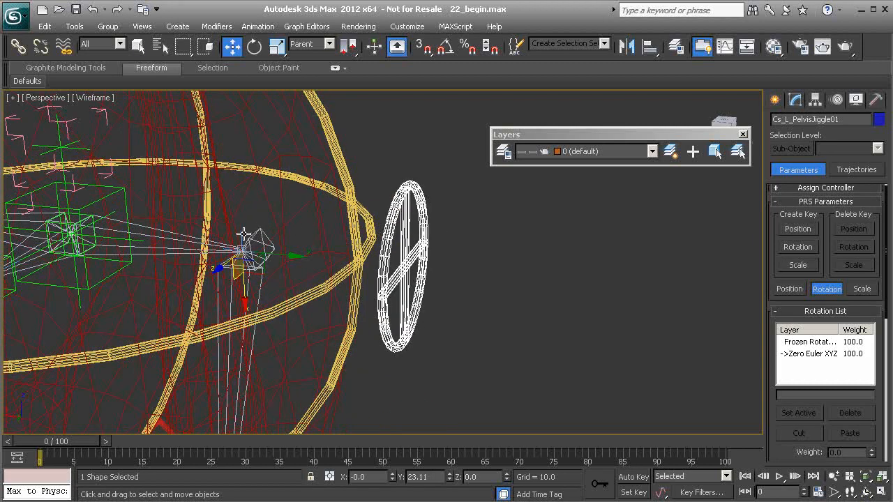
left_click(248, 233)
middle_click_drag(399, 226, 419, 253, "alt")
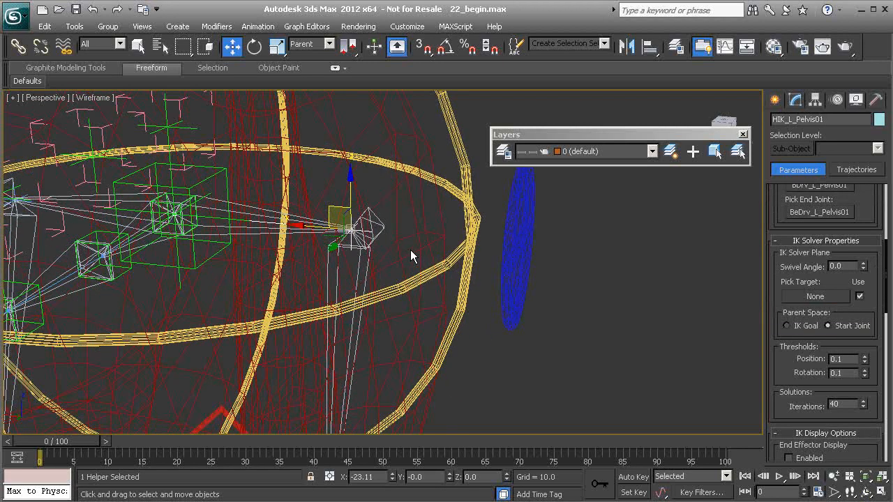
right_click(483, 202)
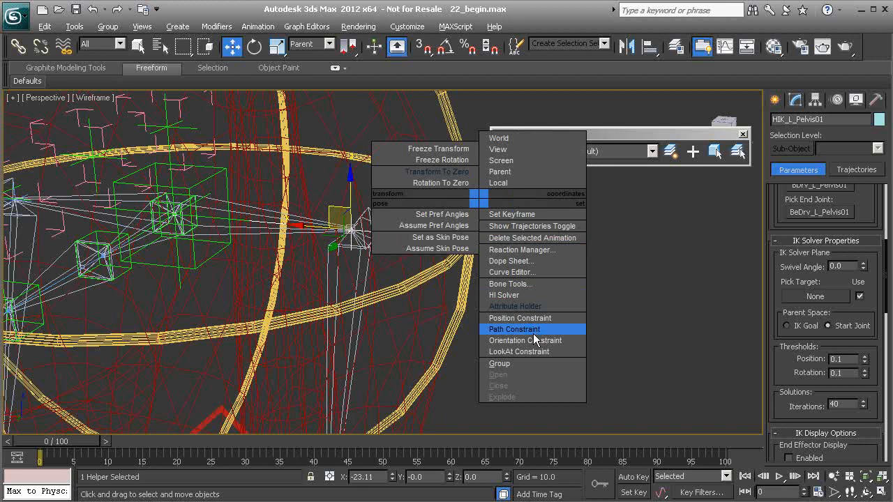
left_click(532, 331)
left_click(514, 208)
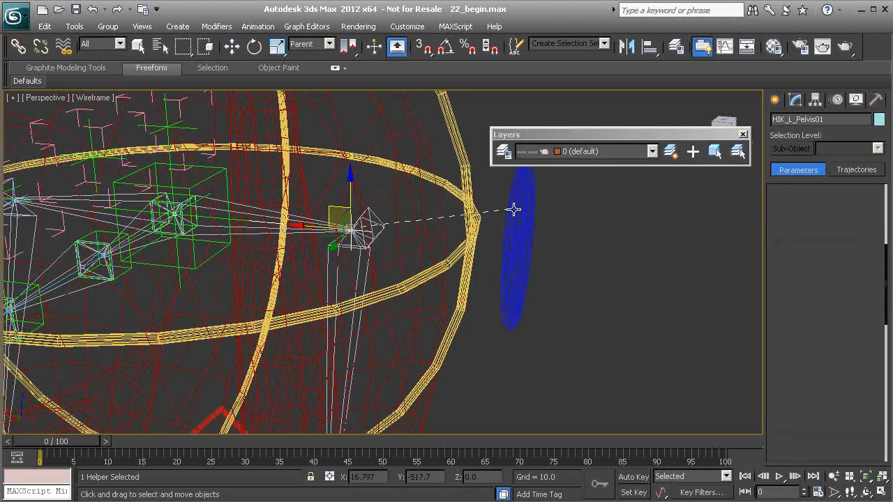
Try moving the left pelvis jiggle control to test its position constraint.
middle_click_drag(525, 256, 458, 256, "alt")
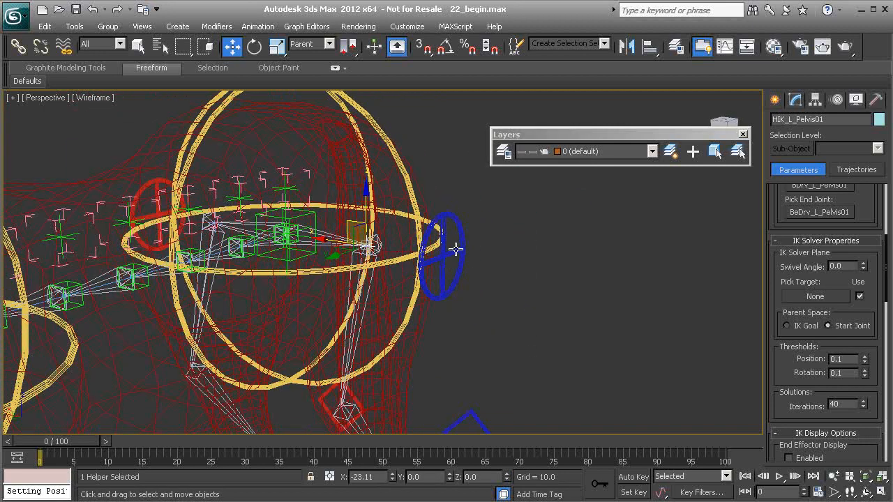
left_click(446, 257)
middle_click_drag(494, 279, 445, 291, "alt")
left_click_drag(393, 257, 382, 293)
Set the IK solver target of the right hind leg's HIK_R_PelvicLimb01 to the knee control Cs_R_Knee01.
middle_click_drag(382, 288, 367, 188)
middle_click_drag(350, 268, 417, 335, "alt")
middle_click_drag(417, 335, 335, 242)
middle_click_drag(366, 283, 287, 356, "alt")
middle_click_drag(287, 356, 308, 282)
scroll(281, 301, "up", 4)
scroll(241, 216, "up", 3)
middle_click_drag(241, 215, 331, 269)
left_click(264, 291)
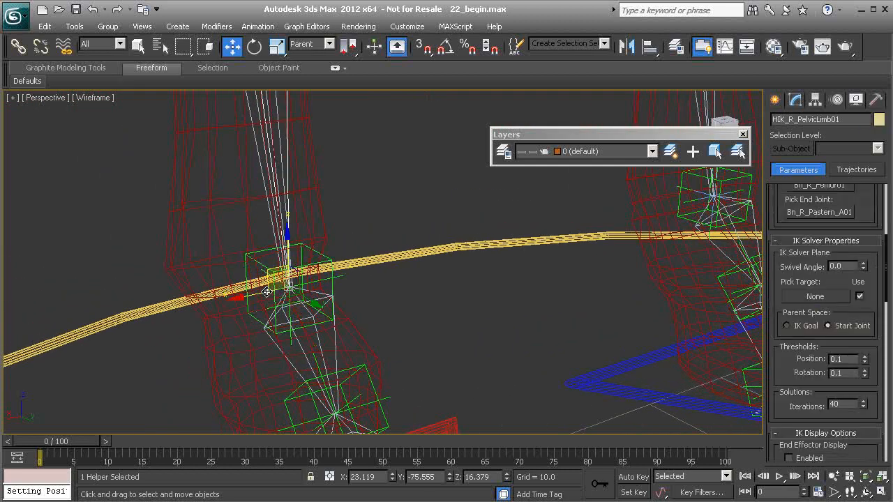
scroll(374, 209, "down", 6)
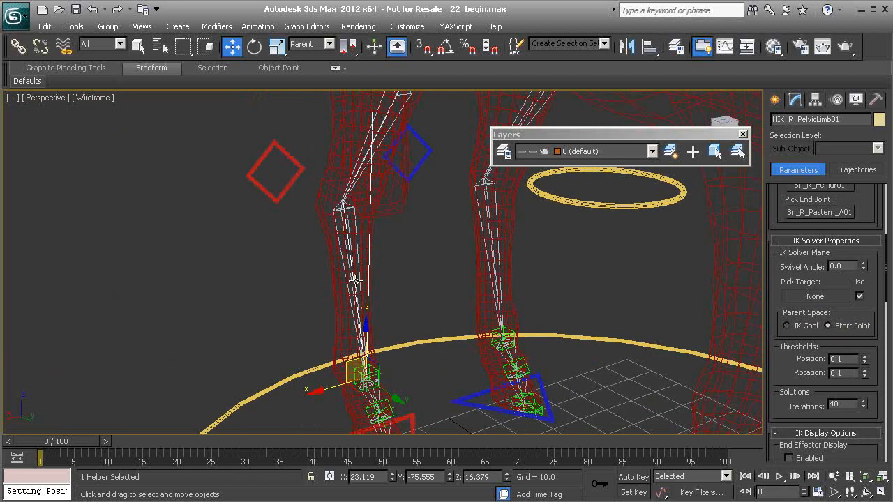
left_click(809, 296)
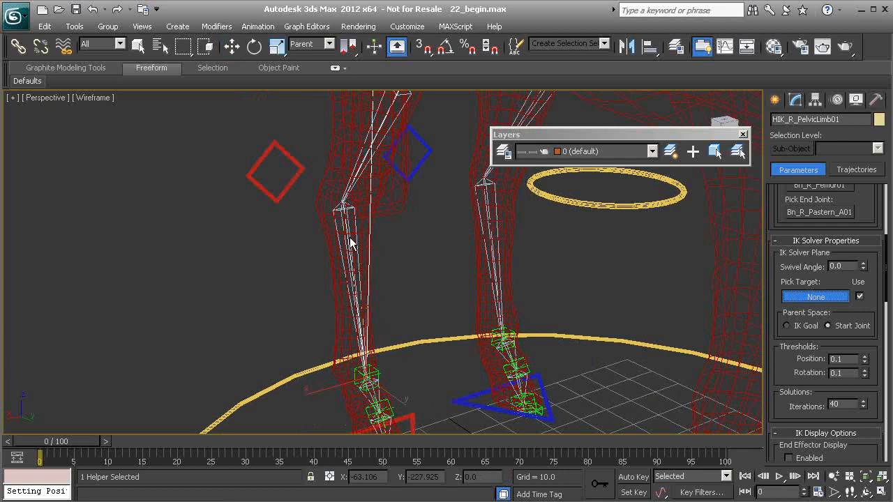
left_click(287, 184)
Move the right knee control Cs_R_Knee01 to test the leg's swivel, and undo the move.
middle_click_drag(366, 208, 353, 272)
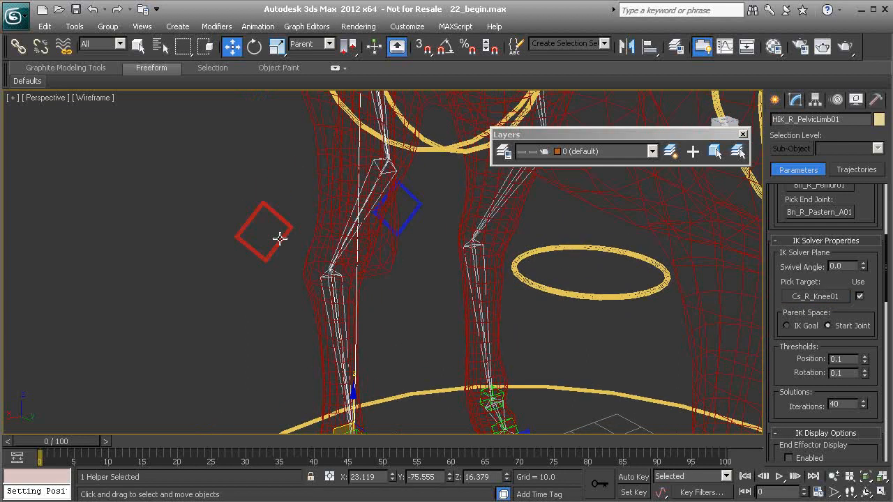
left_click(282, 239)
left_click_drag(243, 214, 276, 191)
key("ctrl+z")
Constrain the position of the right pelvis IK handle HIK_R_Pelvis01 to the control Cs_R_PelvisJiggle01.
middle_click_drag(311, 132, 348, 325)
middle_click_drag(362, 243, 311, 261)
left_click(311, 260)
middle_click_drag(339, 289, 330, 272, "alt")
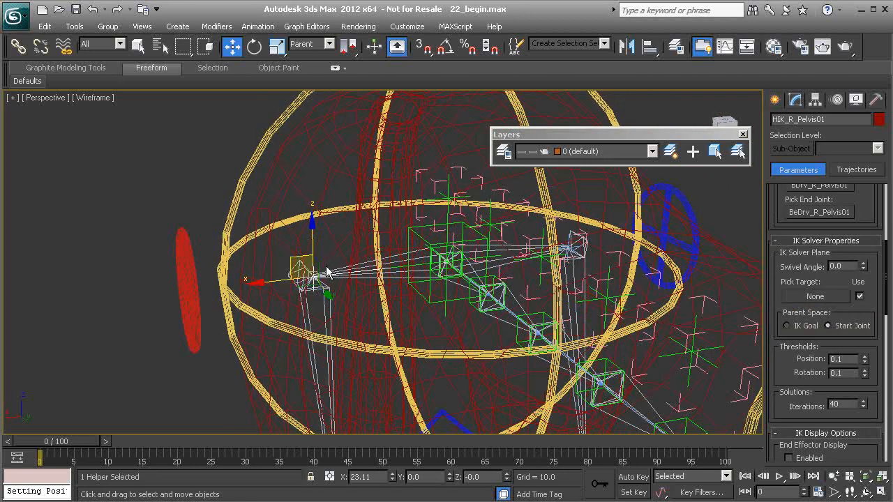
right_click(181, 154)
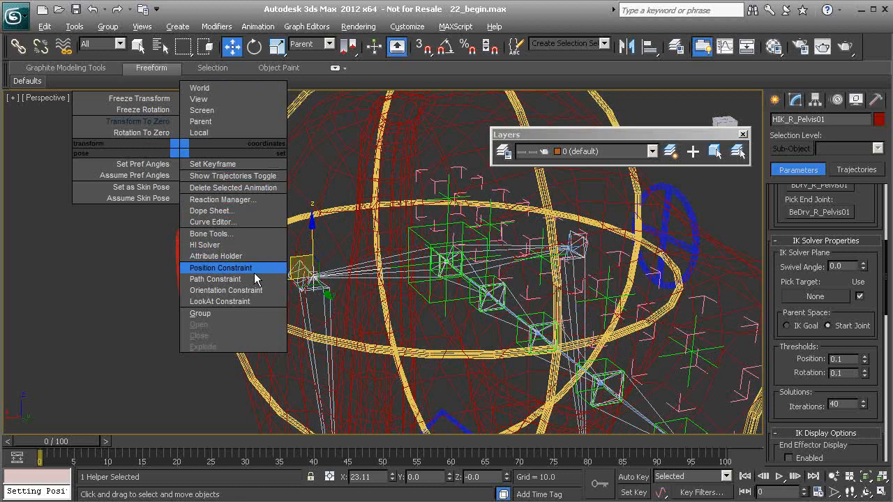
left_click(209, 264)
left_click(184, 254)
Move the right pelvis jiggle control to test its position constraint, and undo the move.
middle_click_drag(223, 243, 283, 276, "alt")
left_click(180, 243)
middle_click_drag(220, 283, 293, 296, "alt")
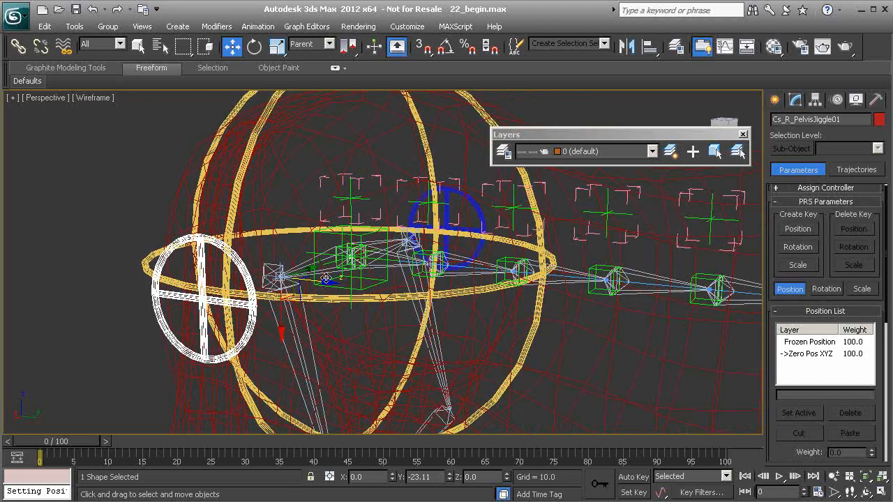
left_click_drag(297, 305, 340, 355)
key("ctrl+z")
Hide the objects_to_hide and controls layers.
scroll(405, 300, "down", 4)
middle_click_drag(416, 384, 494, 225)
left_click(503, 152)
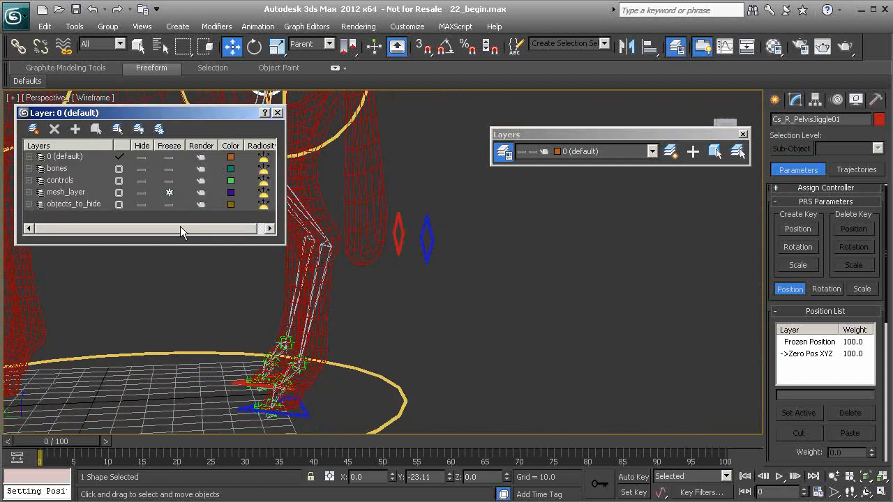
left_click(140, 204)
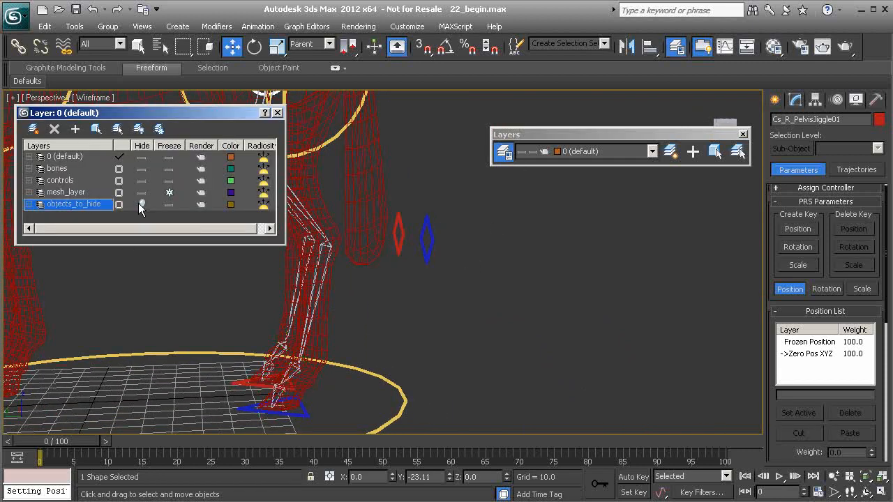
middle_click_drag(257, 324, 300, 310, "alt")
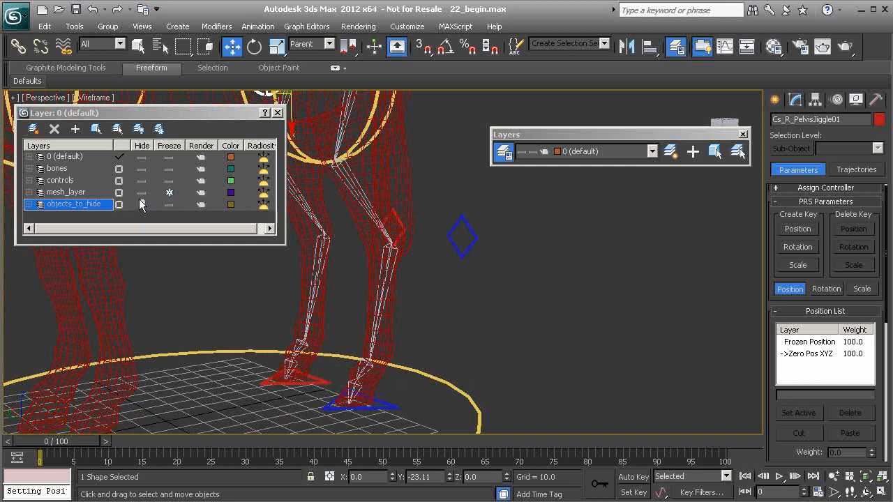
left_click(143, 180)
middle_click_drag(363, 328, 460, 404, "alt")
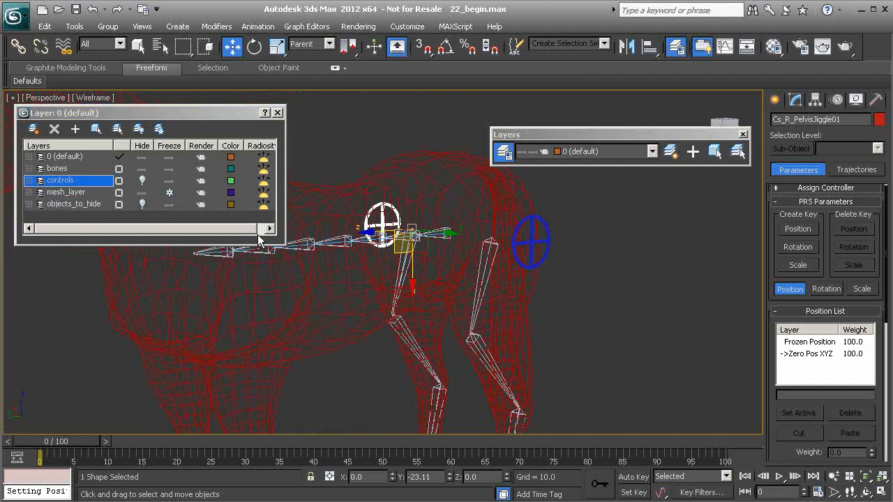
Add the left and right pelvis jiggle controls to the controls layer.
left_click(530, 239)
middle_click_drag(530, 238, 365, 233, "alt")
left_click(365, 236, "ctrl")
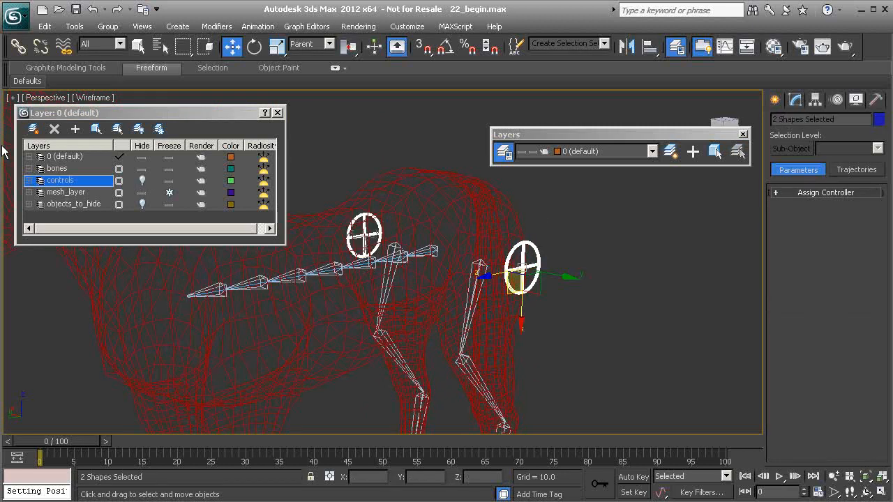
left_click(75, 130)
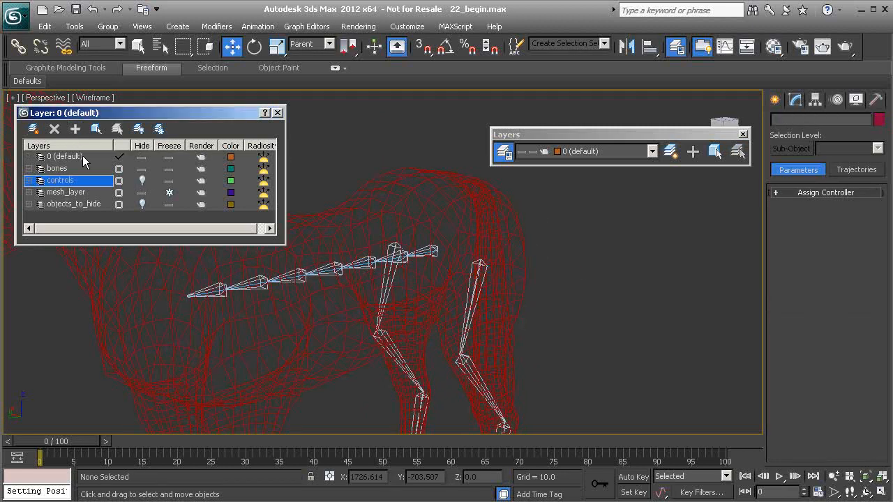
Unhide the controls and objects_to_hide layers, temporarily hiding the bones layer to check the rig's controls.
left_click(142, 180)
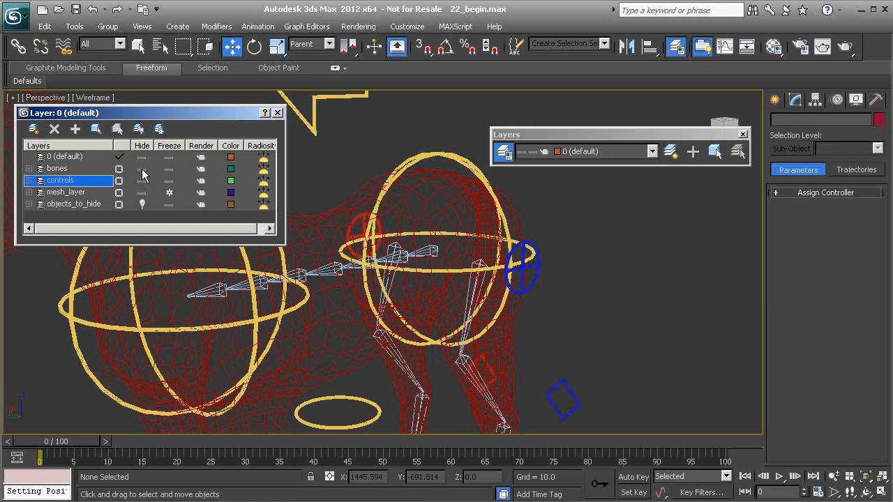
left_click(142, 169)
middle_click_drag(402, 291, 381, 155)
scroll(402, 269, "down", 2)
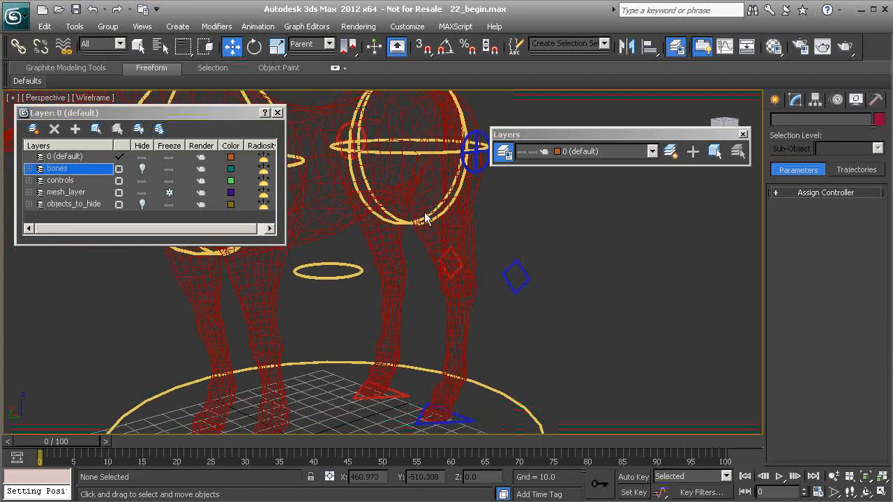
left_click(142, 169)
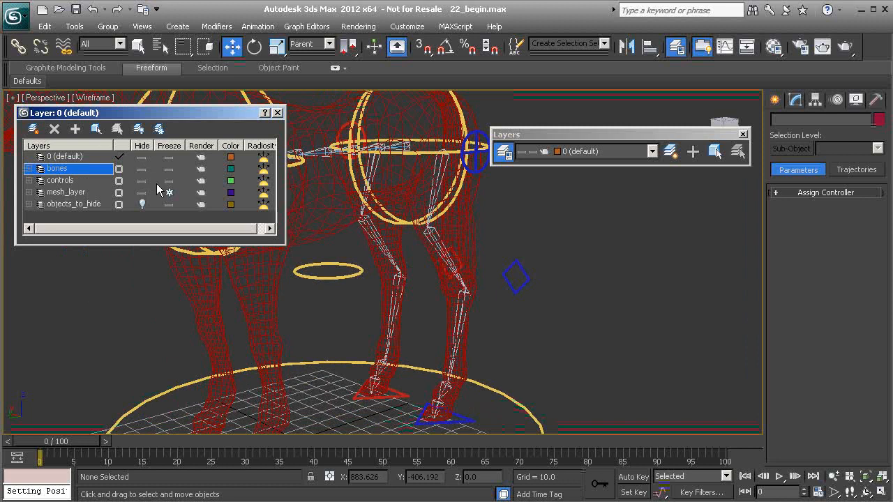
left_click(141, 204)
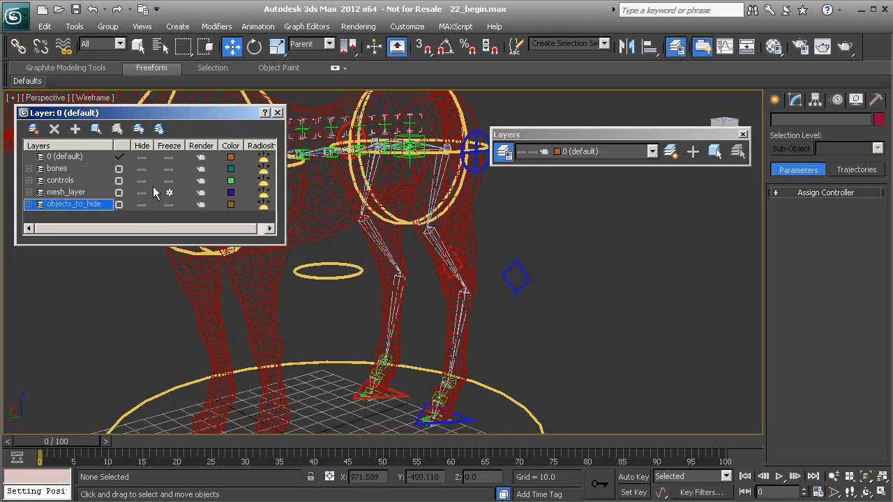
Examine the names of the left hind pastern's point helpers and their matching bones.
middle_click_drag(388, 260, 376, 208, "alt")
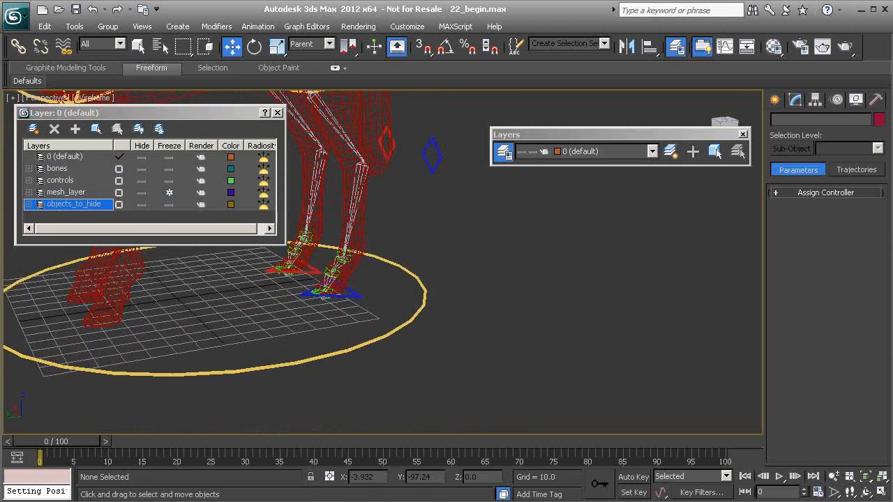
middle_click_drag(369, 286, 408, 255, "alt")
scroll(345, 250, "up", 6)
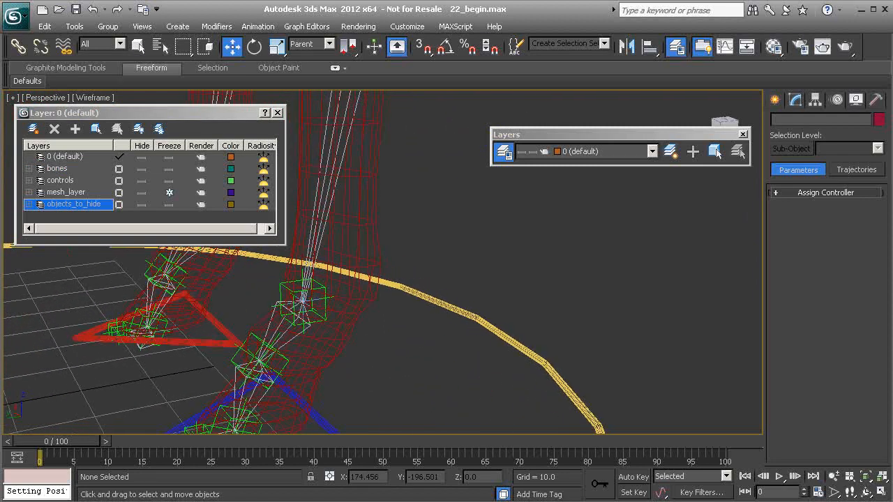
middle_click_drag(289, 339, 342, 283, "alt")
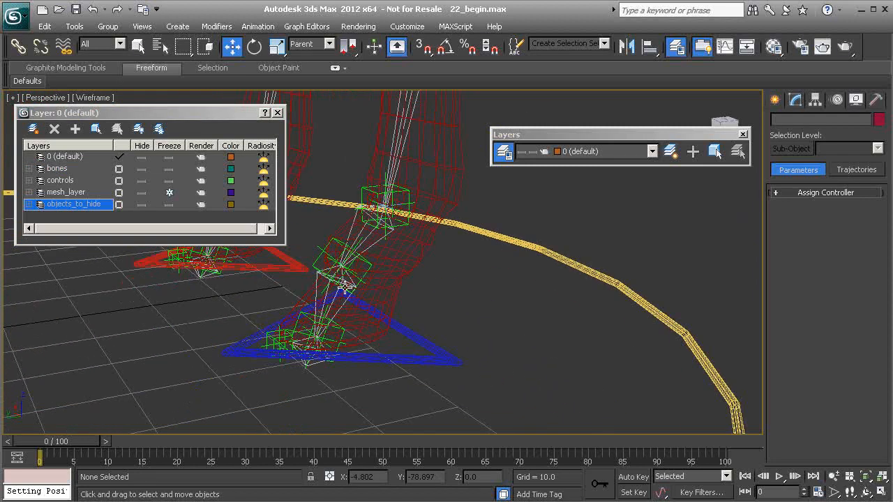
left_click(409, 225)
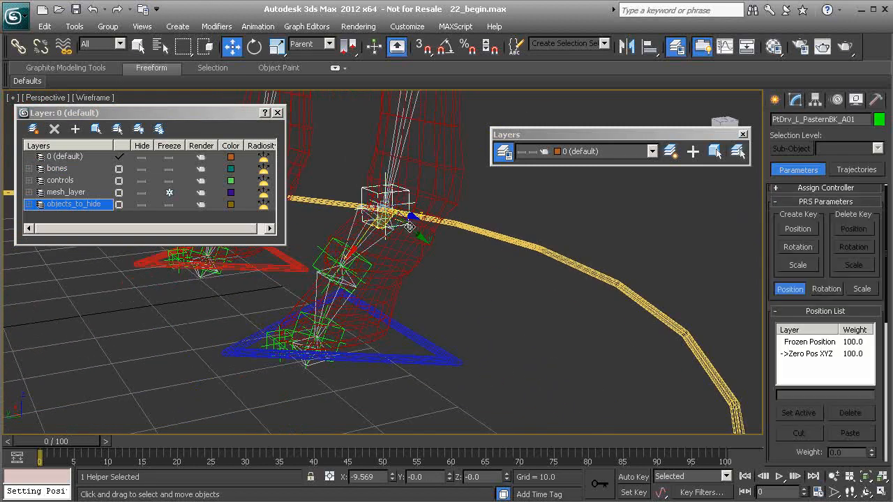
left_click(368, 272)
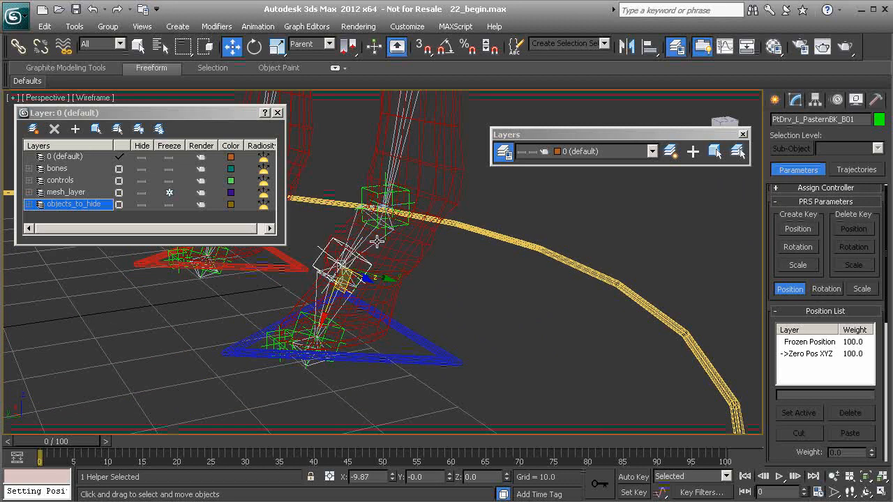
left_click(375, 241)
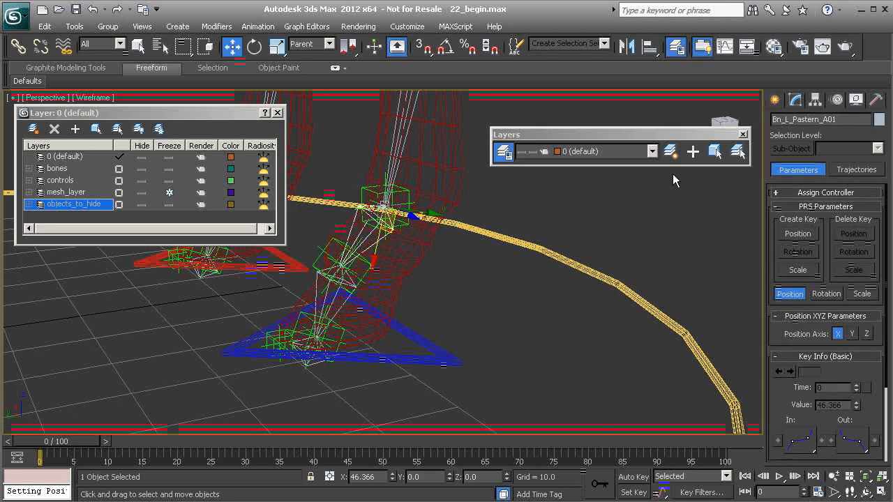
left_click(346, 300)
middle_click_drag(366, 303, 342, 306)
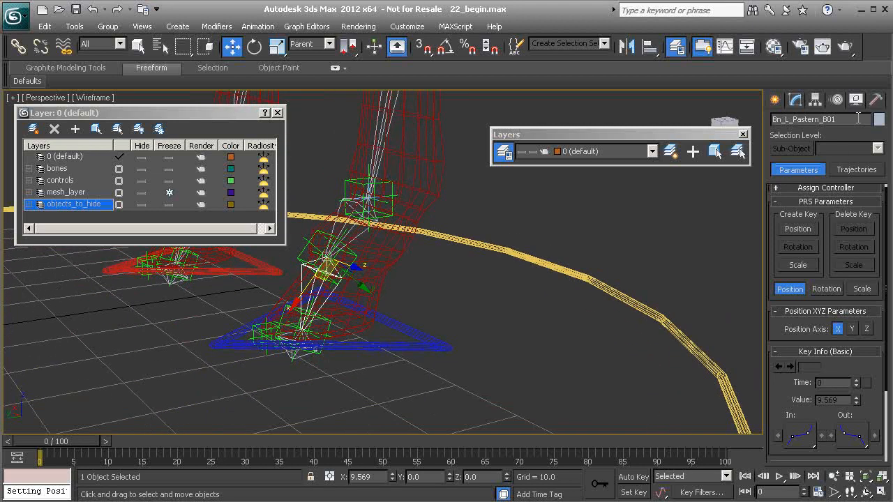
Rename the upper and lower left hind pastern bones as Bn_L_PasternBK_A01 and Bn_L_PasternBK_B01.
middle_click_drag(323, 274, 402, 297, "alt")
left_click(392, 271)
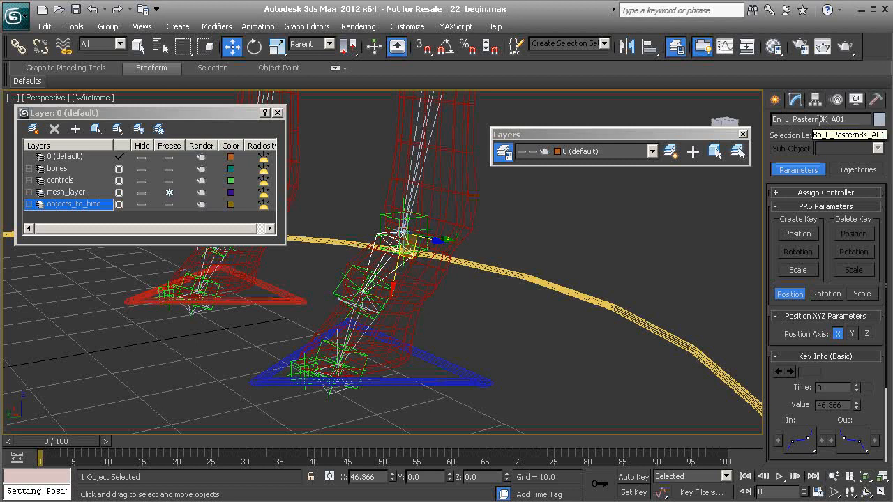
double_click(820, 119)
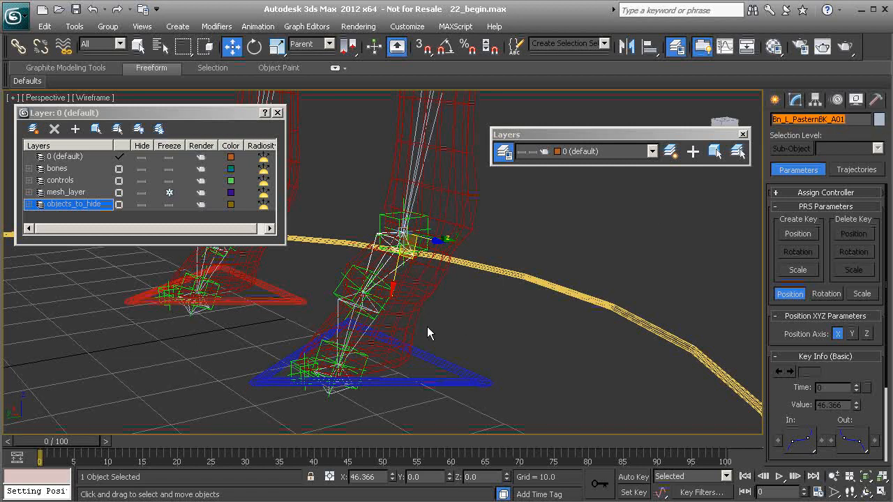
left_click(362, 334)
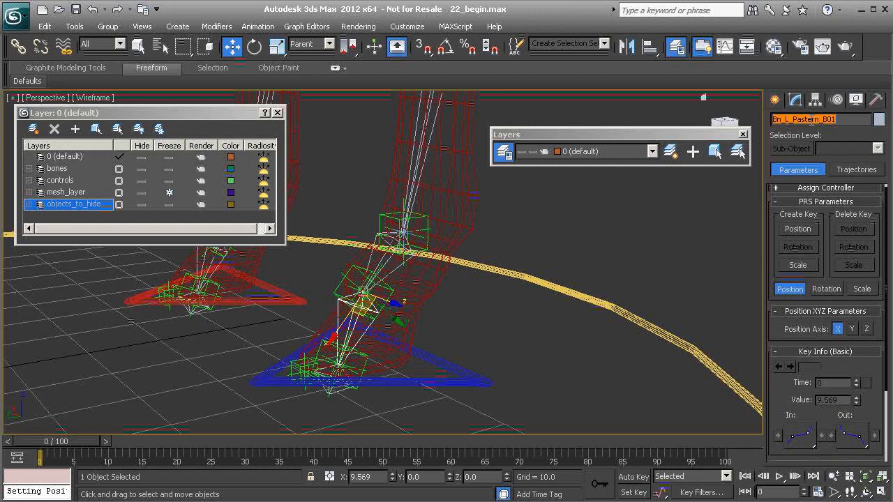
left_click(829, 120)
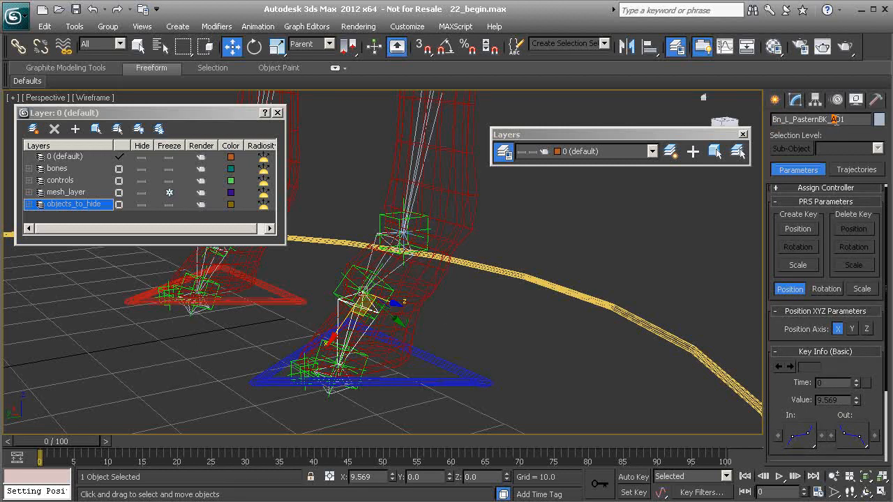
Close the layer manager dialog and clear the object selection.
middle_click_drag(455, 289, 509, 311)
left_click(278, 112)
scroll(372, 191, "down", 10)
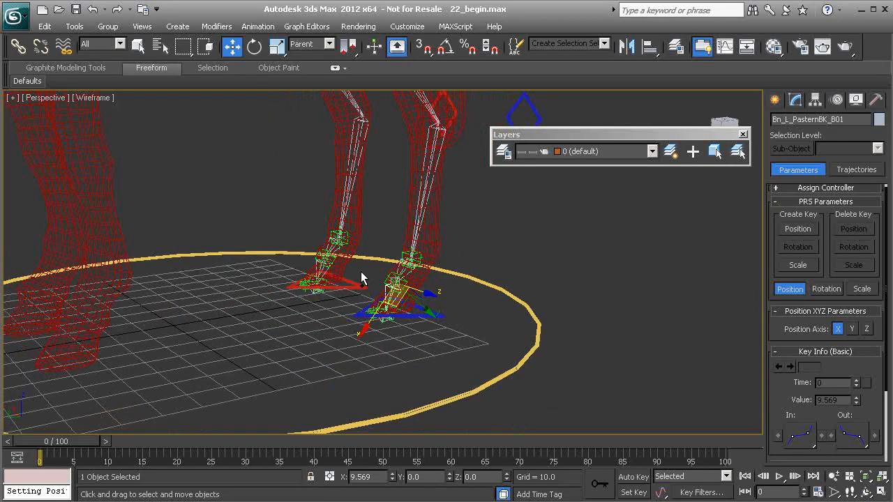
middle_click_drag(331, 332, 320, 269, "alt")
left_click(293, 255)
mouse_move(281, 224)
middle_mouse_down()
mouse_move(333, 251)
mouse_move(284, 231)
middle_mouse_up()
middle_click_drag(315, 269, 320, 267)
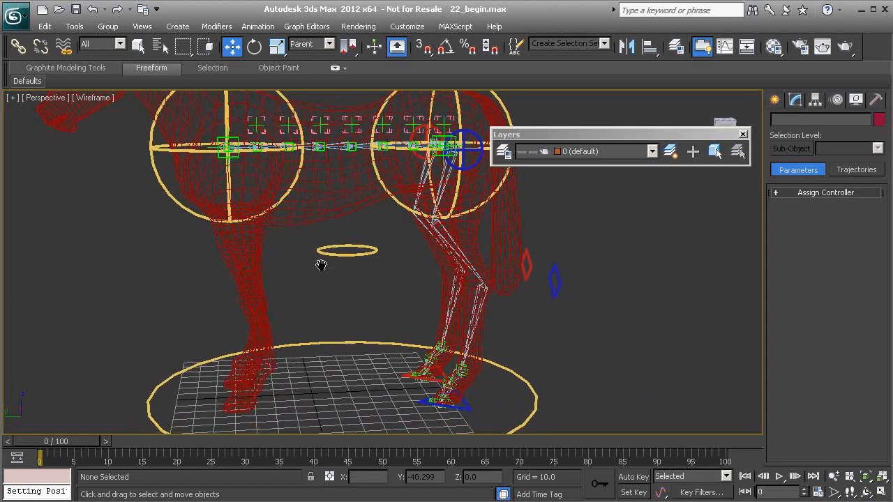